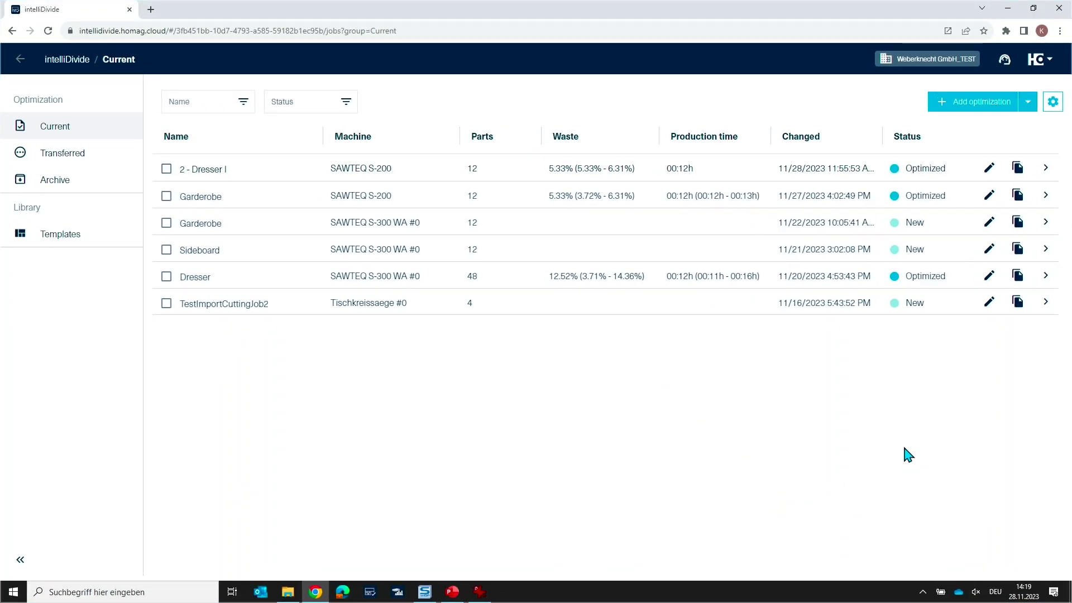
- Add a new optimization using the SAWTEQ S-200 machine and the HKL (S-300) parameter set
left_click(964, 106)
left_click(400, 108)
left_click(266, 230)
left_click(606, 105)
left_click(459, 163)
- Browse the Tutorial folder and open 2 - Dresser.csv as the import file
left_click(998, 177)
left_click(696, 308)
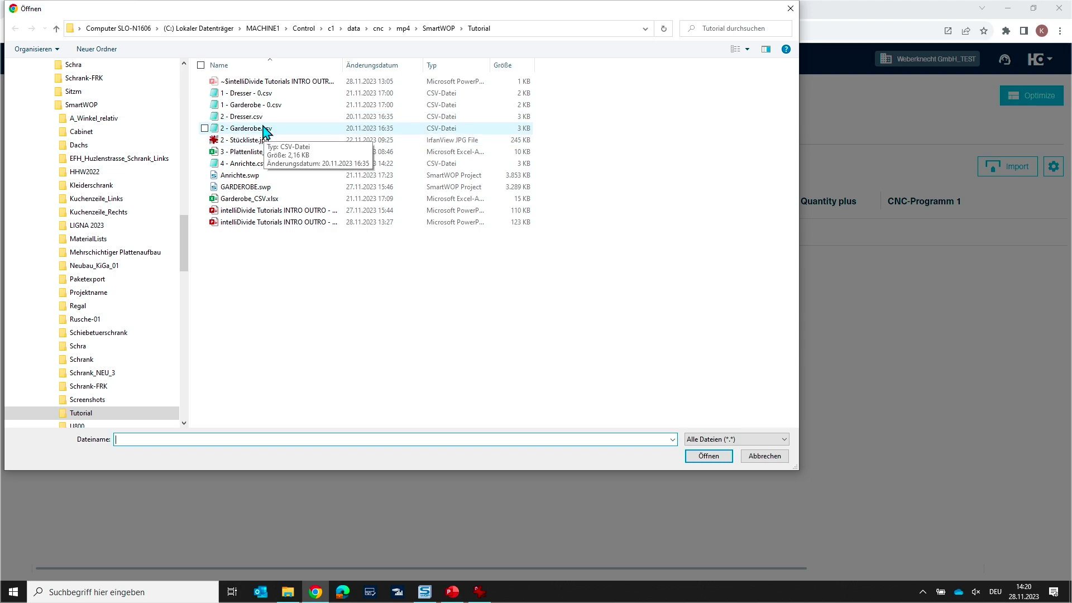
left_click(259, 129)
left_click(248, 117)
left_click(692, 454)
- Check the parts list image for reference, then confirm the selected import file
left_click(479, 591)
left_click_drag(461, 258, 480, 143)
left_click(940, 140)
left_click(682, 417)
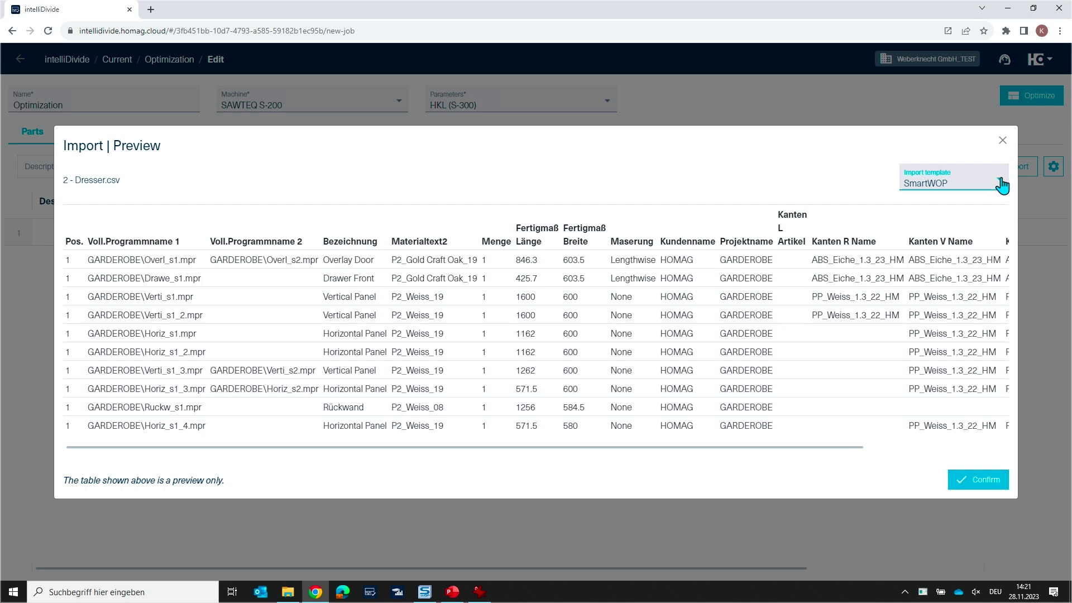
- Edit the SmartWOP template to map Materialtext2 to Material code, then confirm the import preview
left_click(1001, 185)
scroll(999, 270, "down", 3)
left_click(995, 237)
left_click(618, 262)
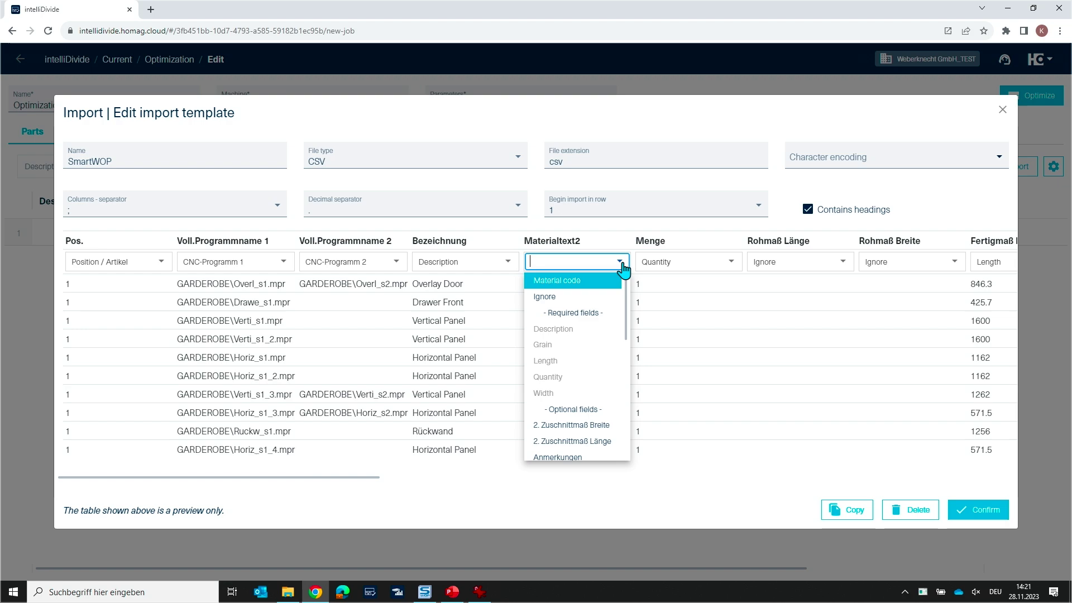
left_click(618, 267)
left_click(970, 519)
left_click(977, 482)
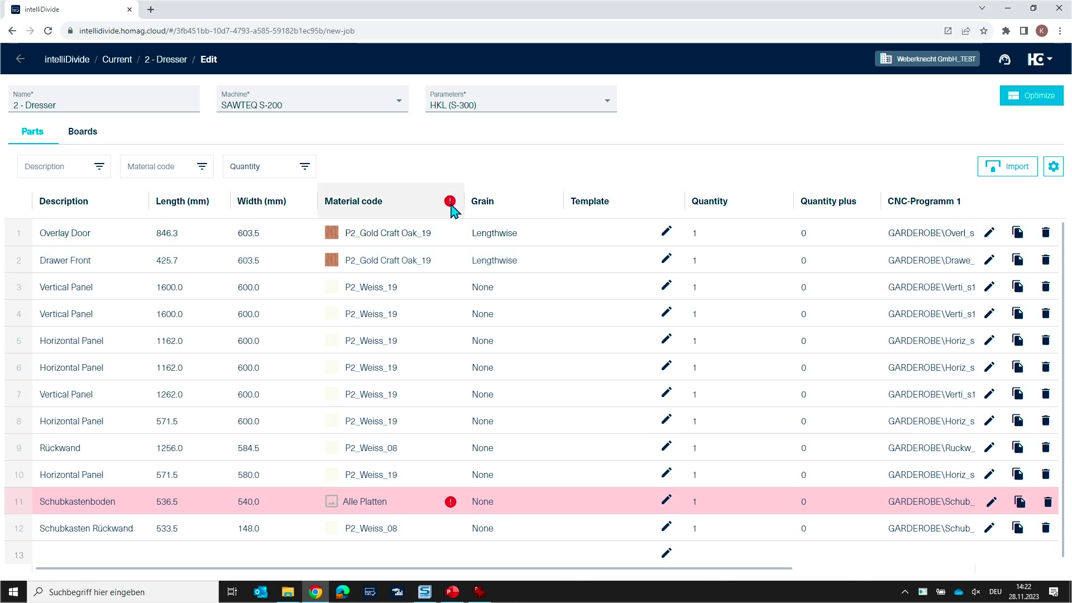
- Set row 11's Schubkastenboden material code to P2_Roh_16
mouse_move(449, 502)
left_click(385, 505)
scroll(455, 377, "down", 2)
scroll(455, 377, "down", 1)
scroll(456, 386, "down", 3)
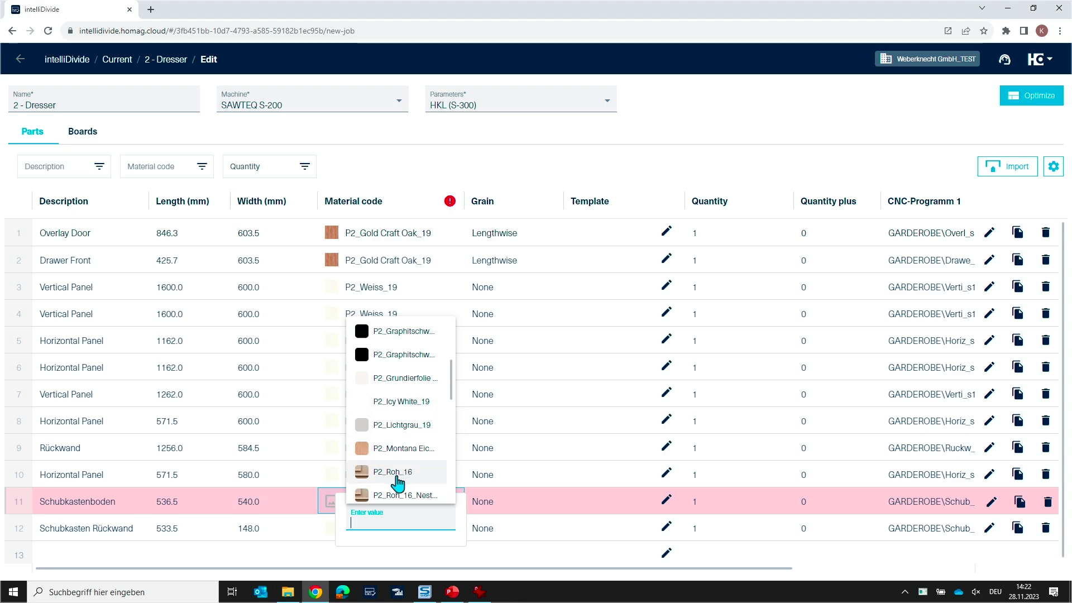
left_click(399, 473)
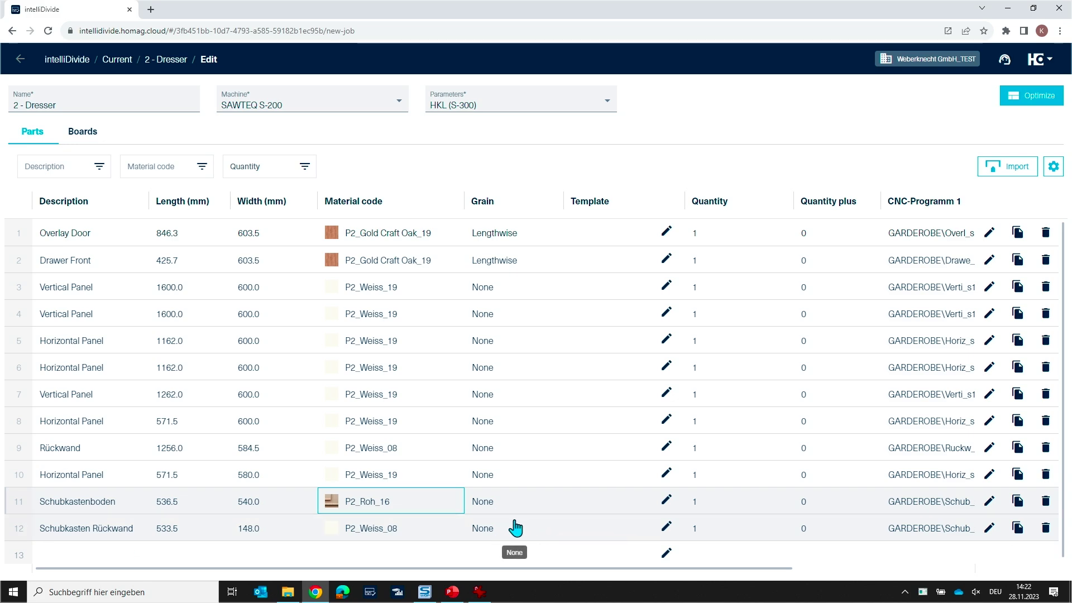
- Open the SAWTEQ S-200 machine parameters and view its Offcuts and Trim cut settings
left_click(400, 110)
left_click(401, 232)
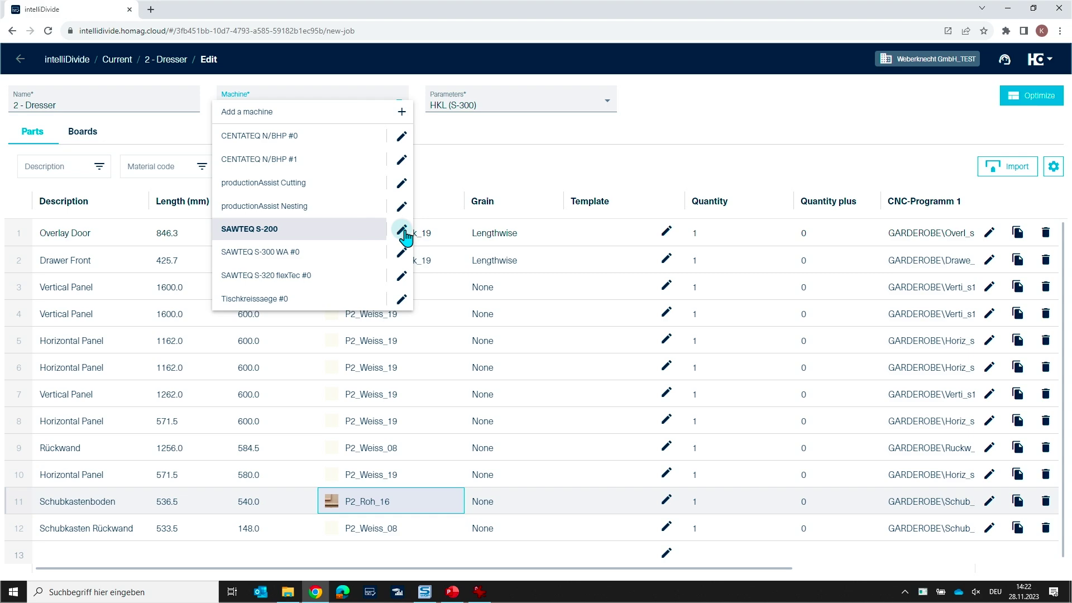
left_click(433, 225)
left_click(494, 205)
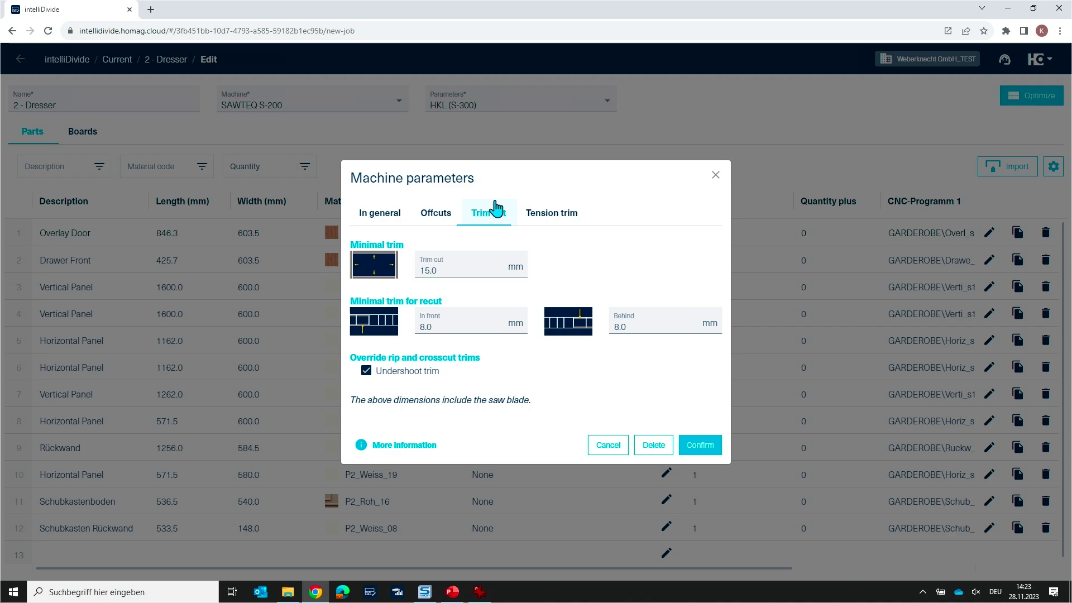
- Check the 15.0 mm trim cut, then view the Tension trim settings with tension trims off
left_click(470, 270)
left_click(563, 219)
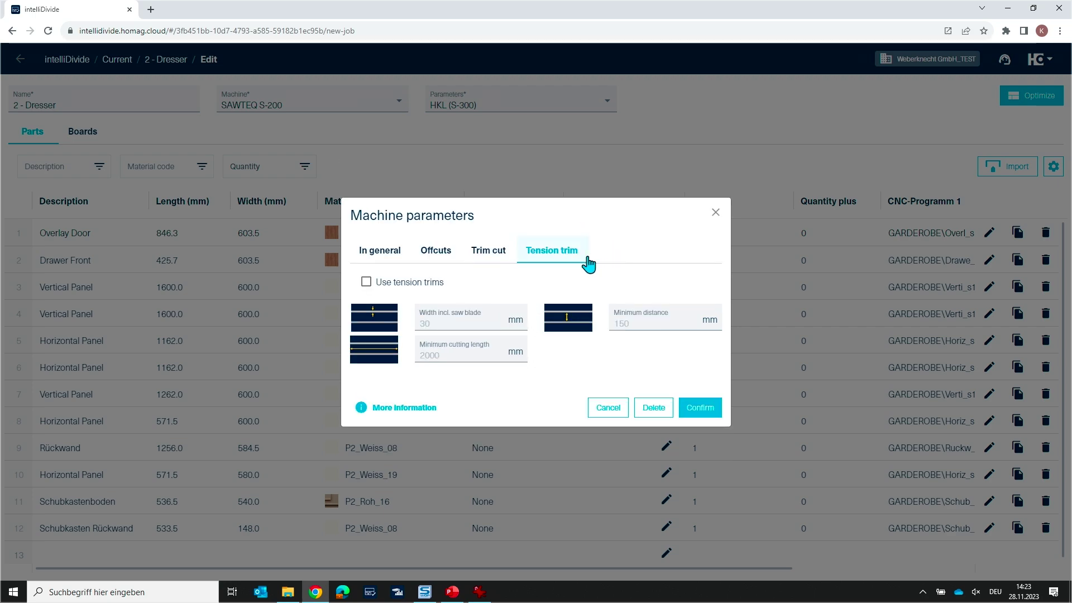
- Confirm the machine parameters and set HKL (S-300) board orientation to Lengthwise or crosswise
left_click(705, 412)
left_click(607, 109)
left_click(610, 161)
left_click(514, 327)
left_click(453, 367)
- Review the quantity of headcuts value and save the HKL (S-300) parameters
double_click(412, 373)
left_click(473, 370)
double_click(356, 373)
left_click(702, 412)
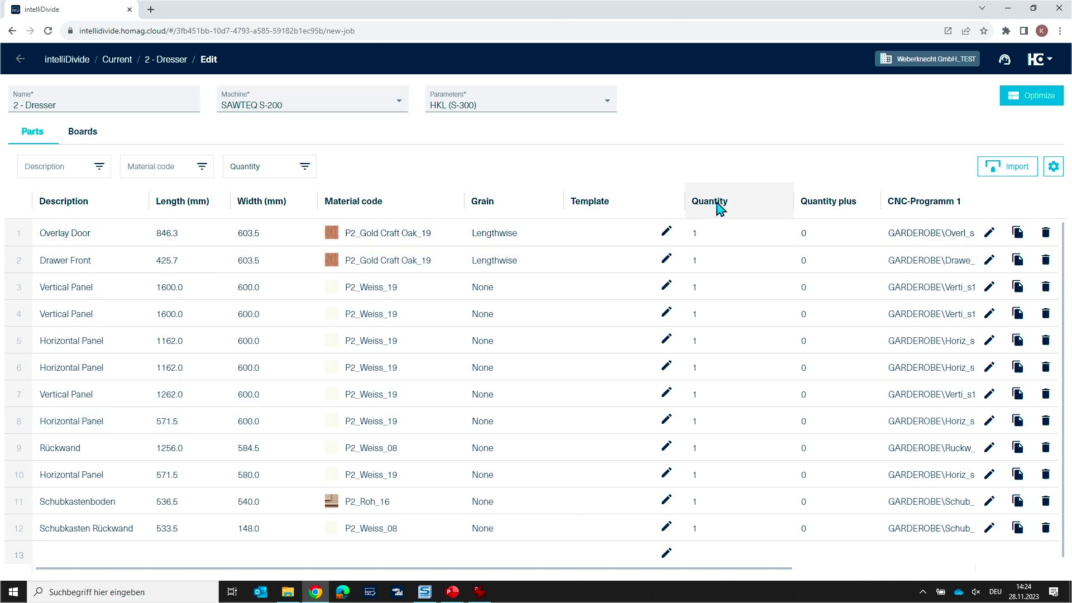
- Set the Overlay Door and Drawer Front quantities to 2 and start the optimization
left_click(712, 240)
left_click(710, 233)
type("2")
left_click(703, 263)
left_click(704, 256)
type("2")
left_click(734, 297)
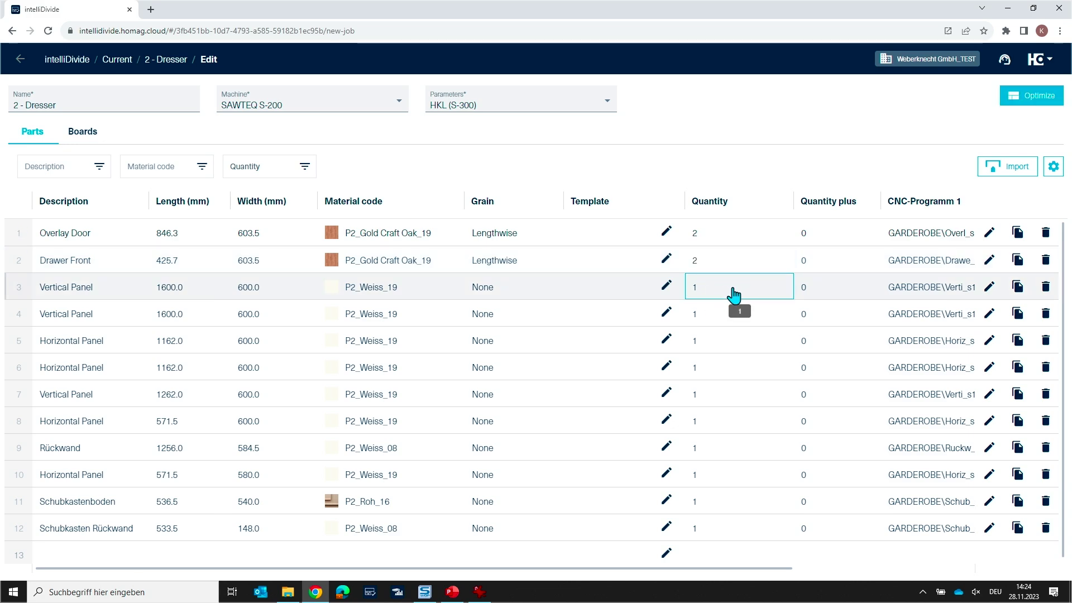
left_click(1029, 101)
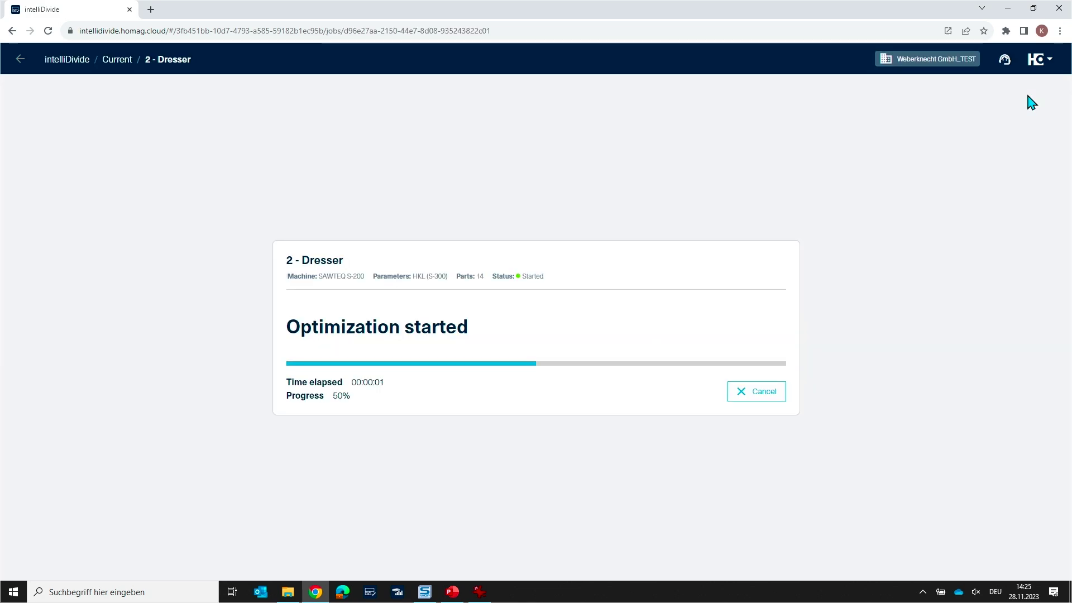